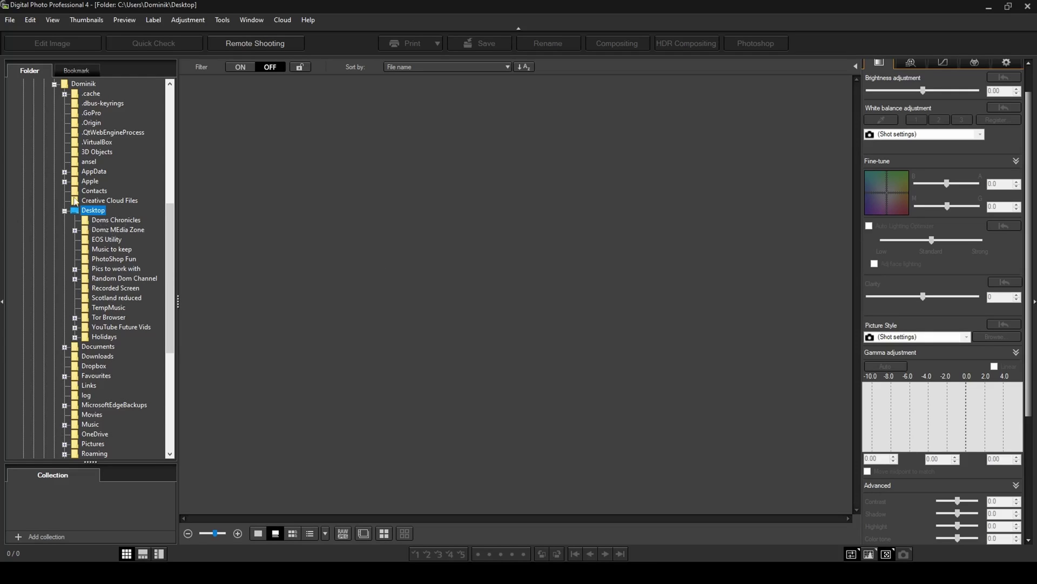
# Bookmark the Holidays folder and confirm it appears in the bookmark list.
pyautogui.click(76, 72)
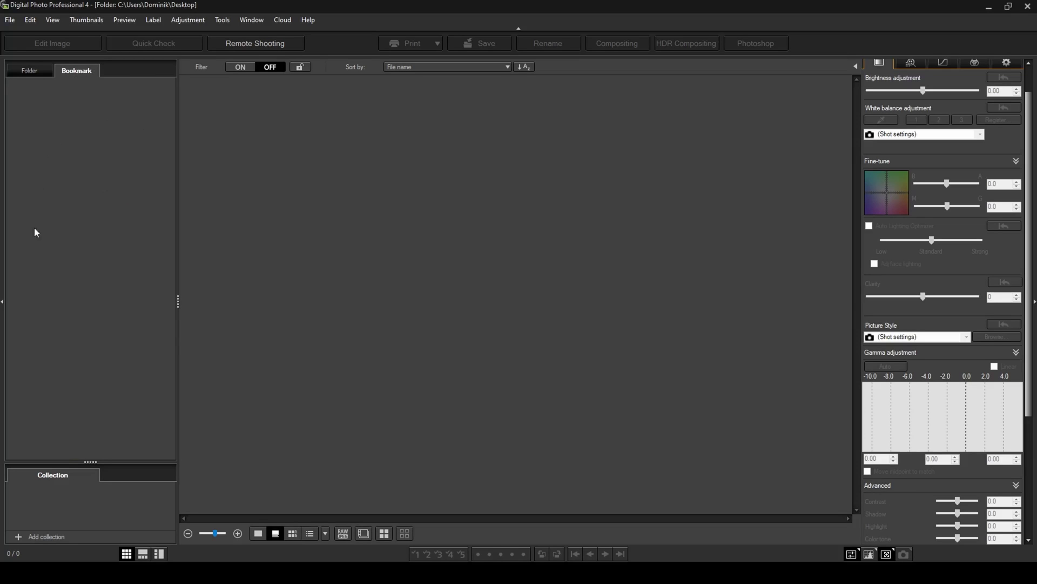
pyautogui.click(38, 78)
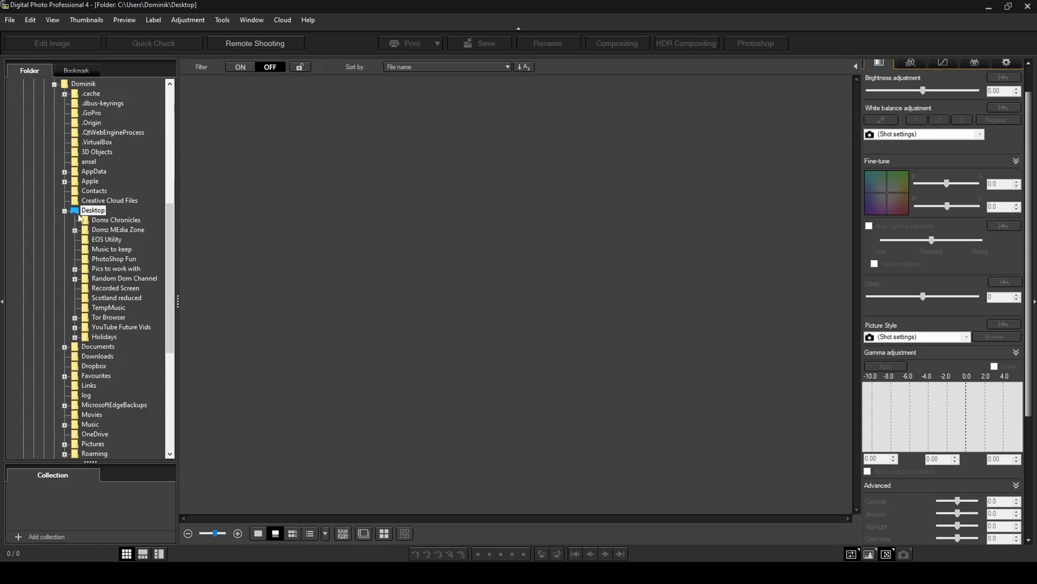
pyautogui.click(102, 338)
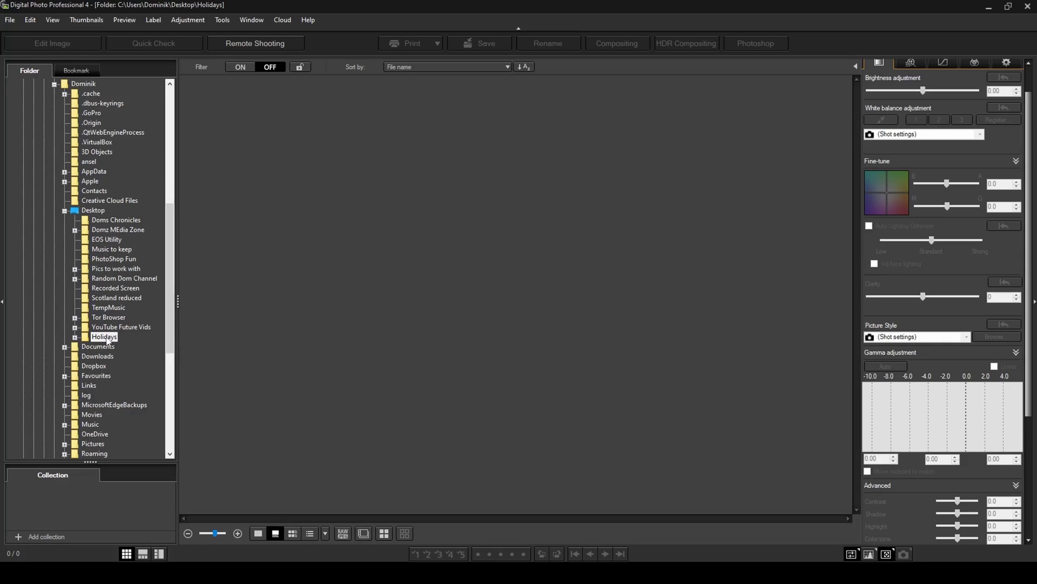
pyautogui.rightClick(106, 338)
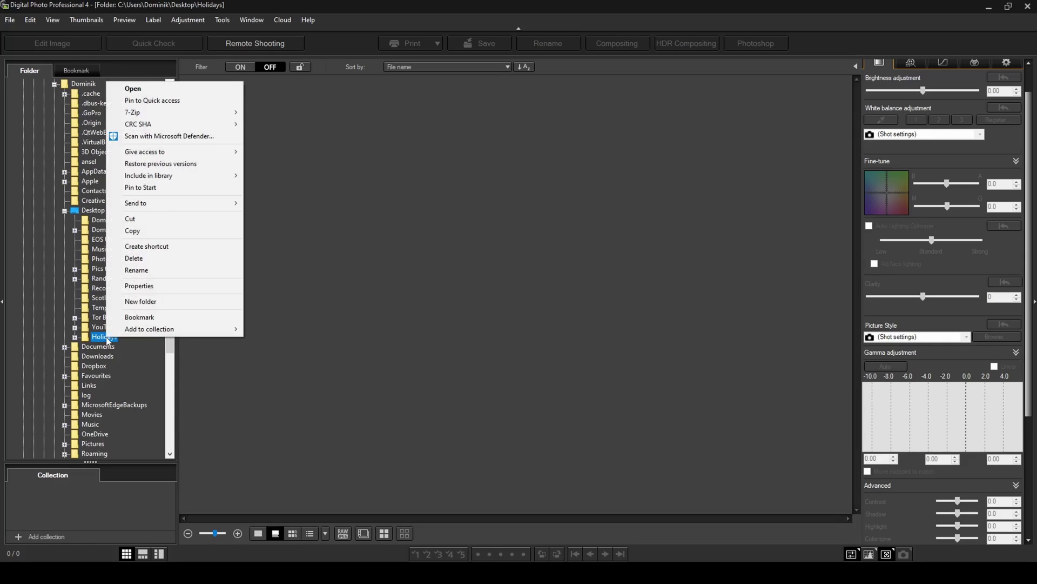
pyautogui.click(139, 318)
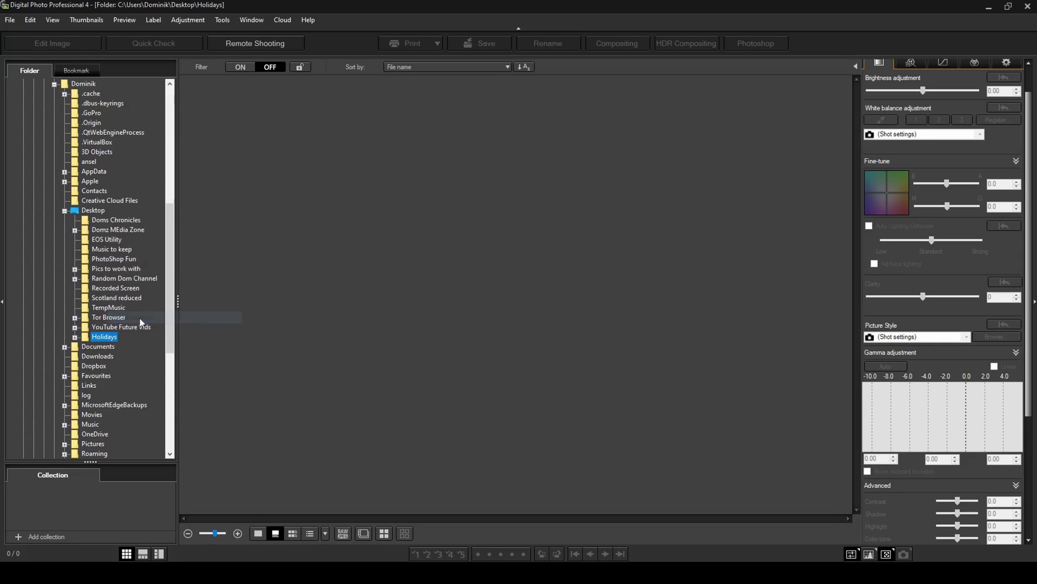
pyautogui.click(76, 71)
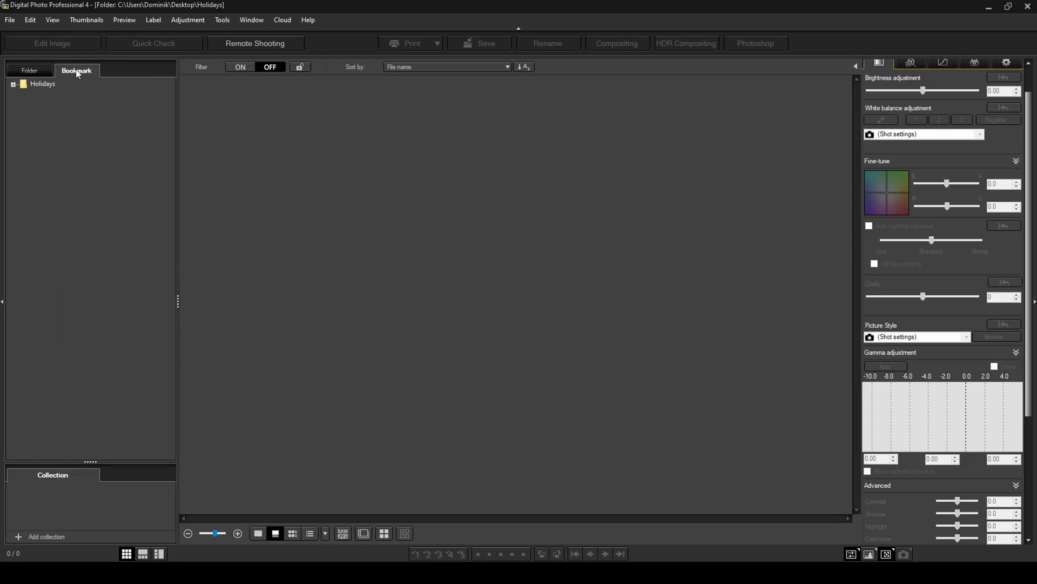
pyautogui.click(30, 71)
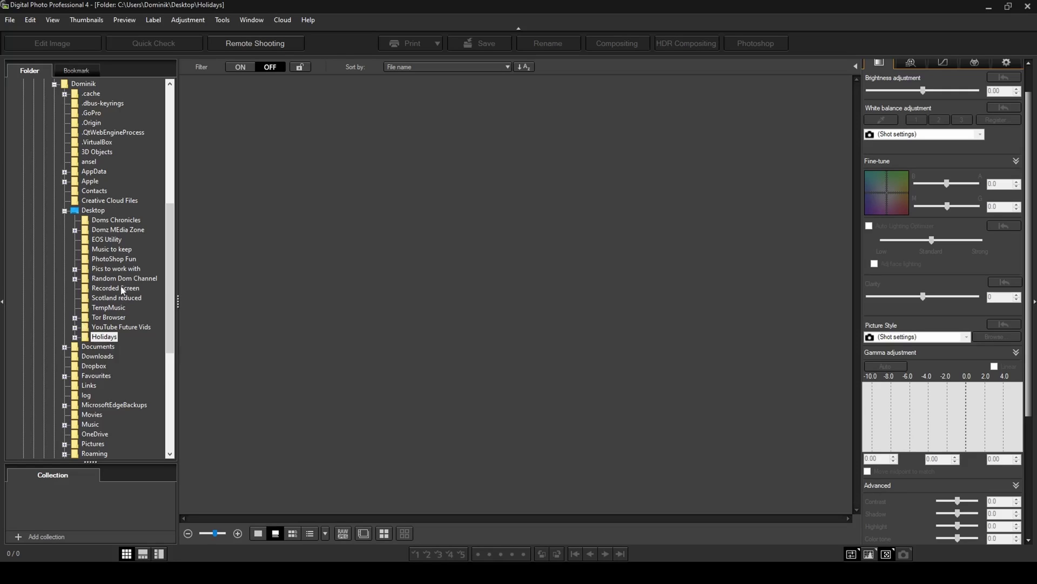
# Bookmark PhotoShop Fun and Pics to work with, then view the bookmarks with Holidays expanded.
pyautogui.click(110, 260)
pyautogui.rightClick(106, 260)
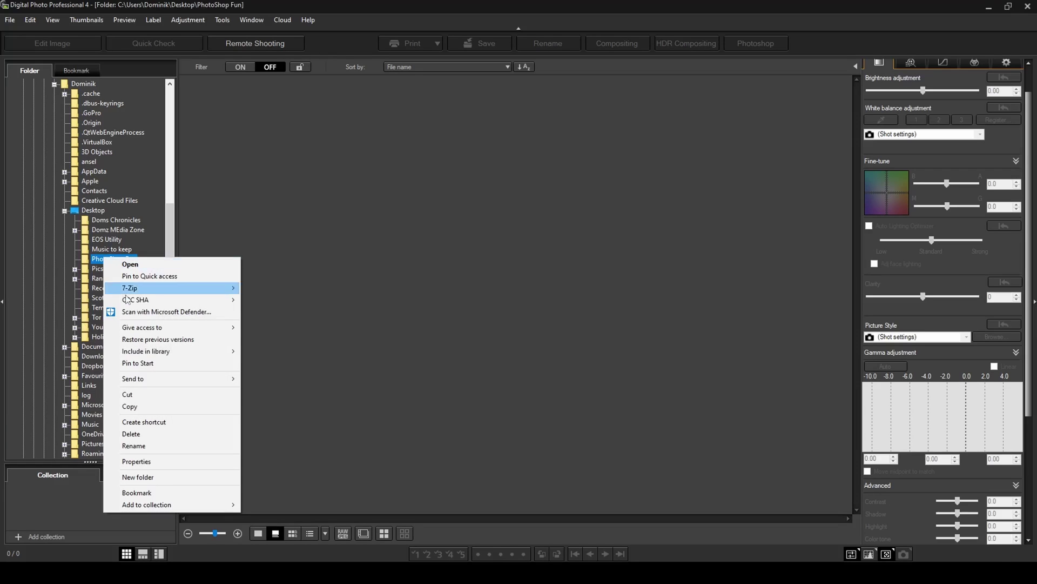
pyautogui.click(158, 492)
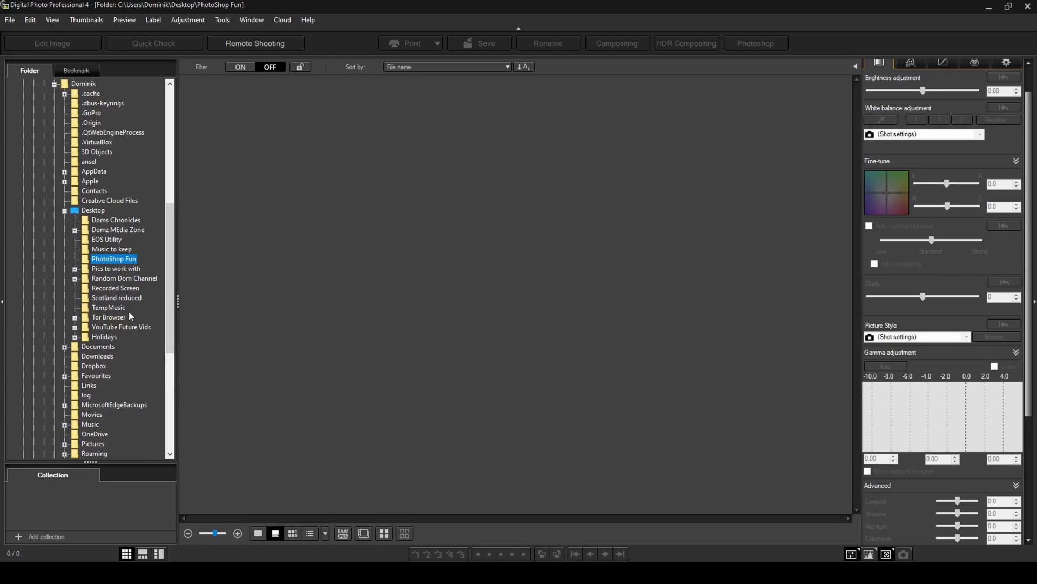
pyautogui.rightClick(113, 268)
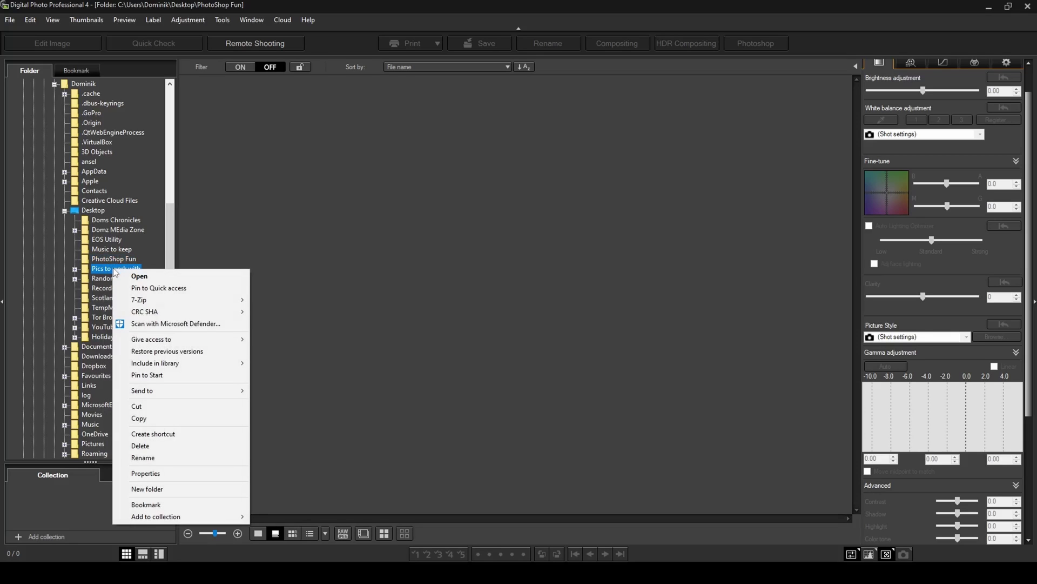
pyautogui.click(162, 505)
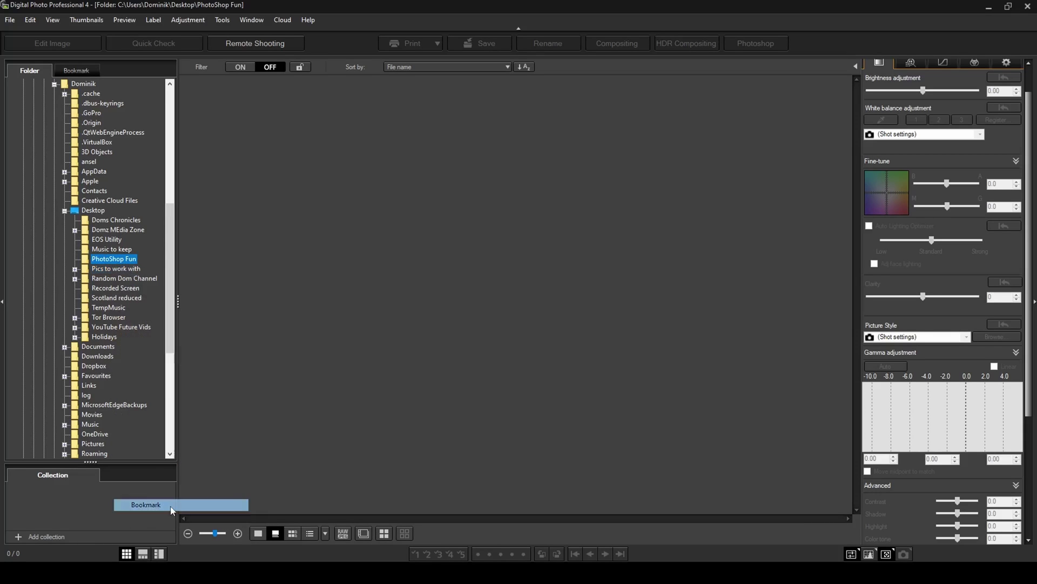
pyautogui.click(77, 70)
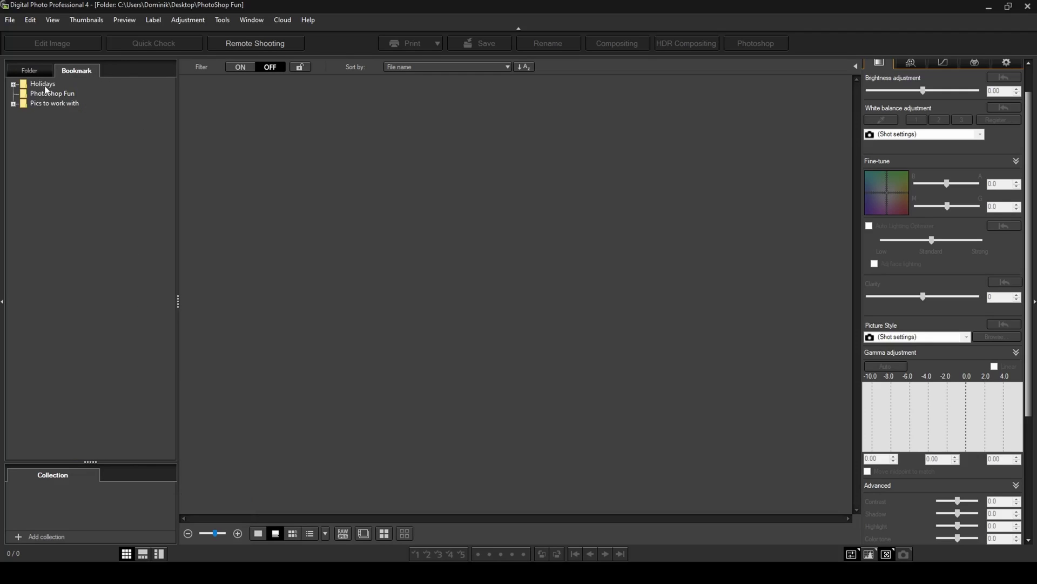
pyautogui.click(13, 85)
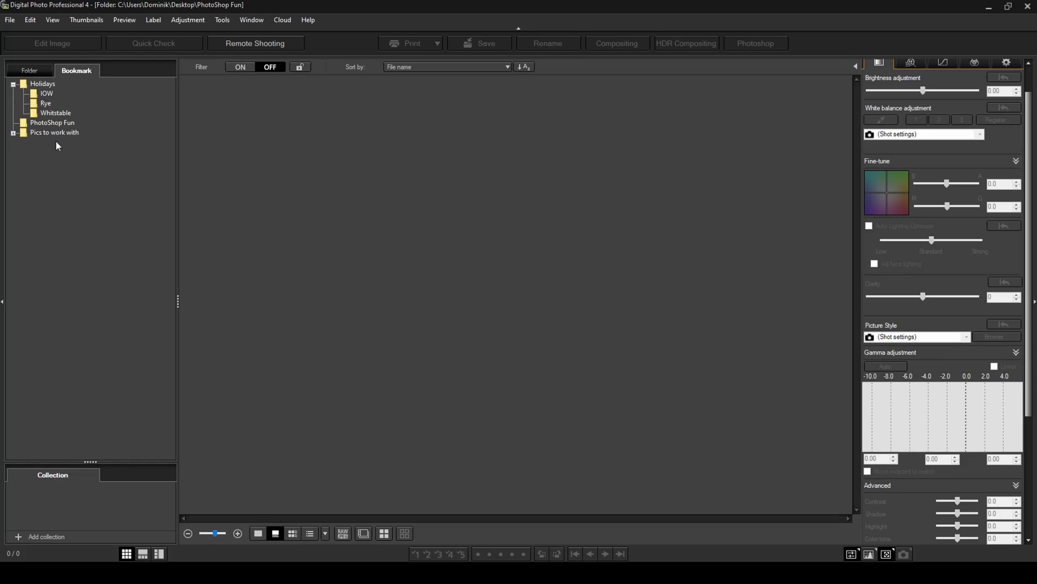
# Switch to the Folder tree and back to the bookmarked folders list.
pyautogui.click(35, 72)
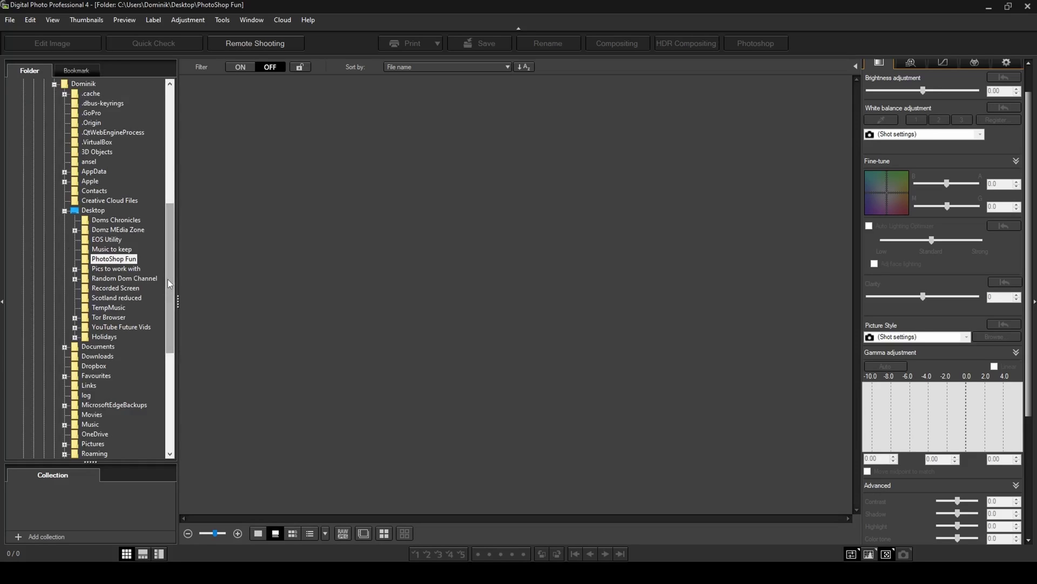
pyautogui.click(76, 70)
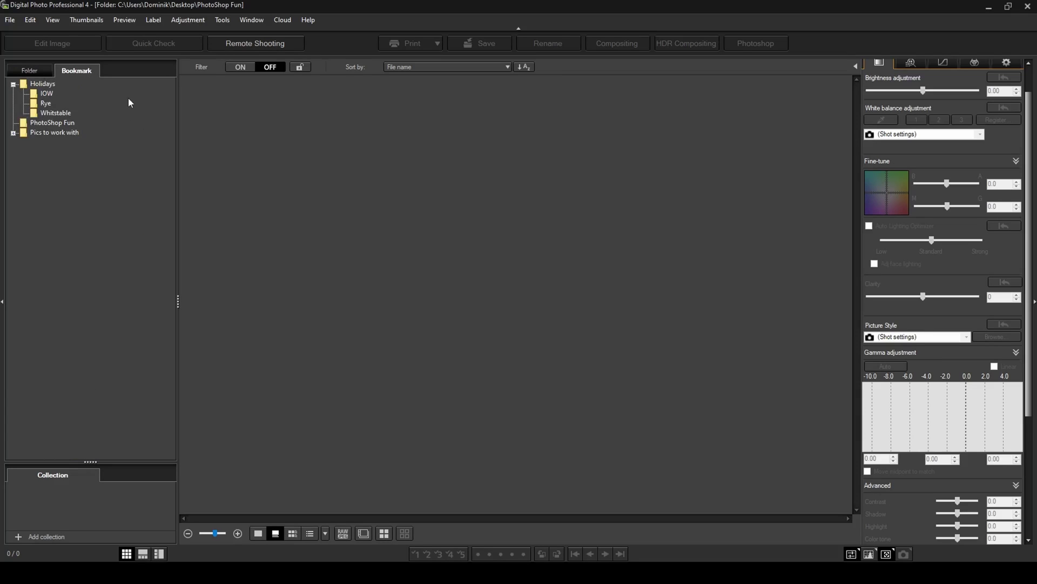
# Remove the PhotoShop Fun bookmark and confirm the removal.
pyautogui.rightClick(54, 124)
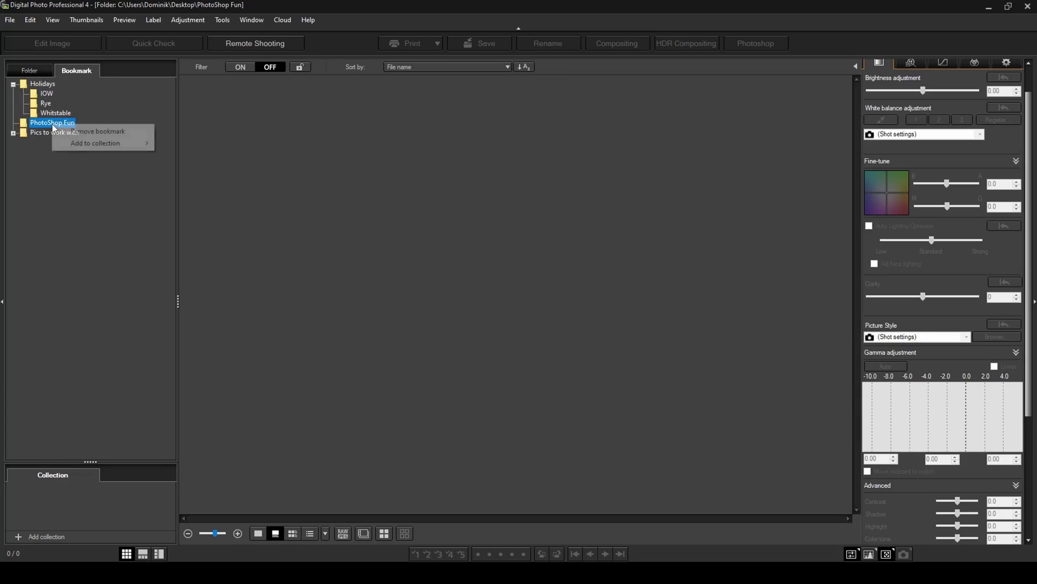
pyautogui.click(81, 132)
pyautogui.click(523, 320)
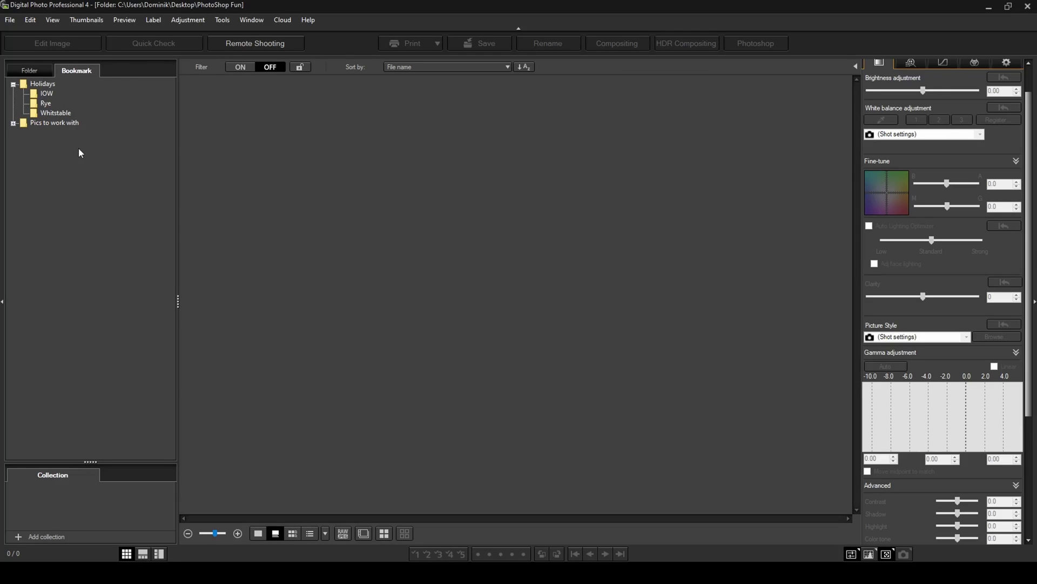
# Collapse the Holidays bookmark, return to the Folder tree, and add a new collection.
pyautogui.click(13, 84)
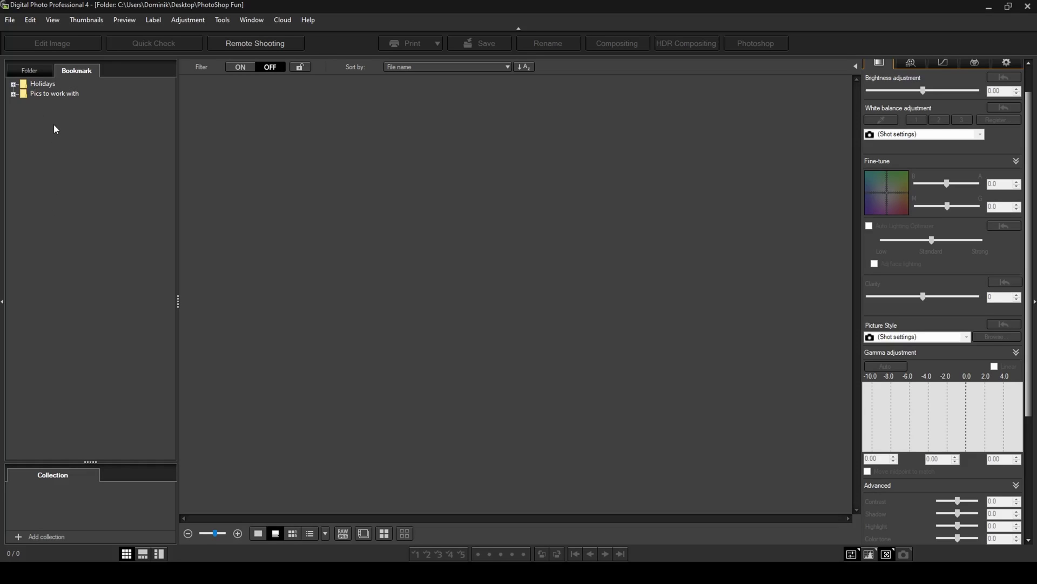
pyautogui.click(30, 71)
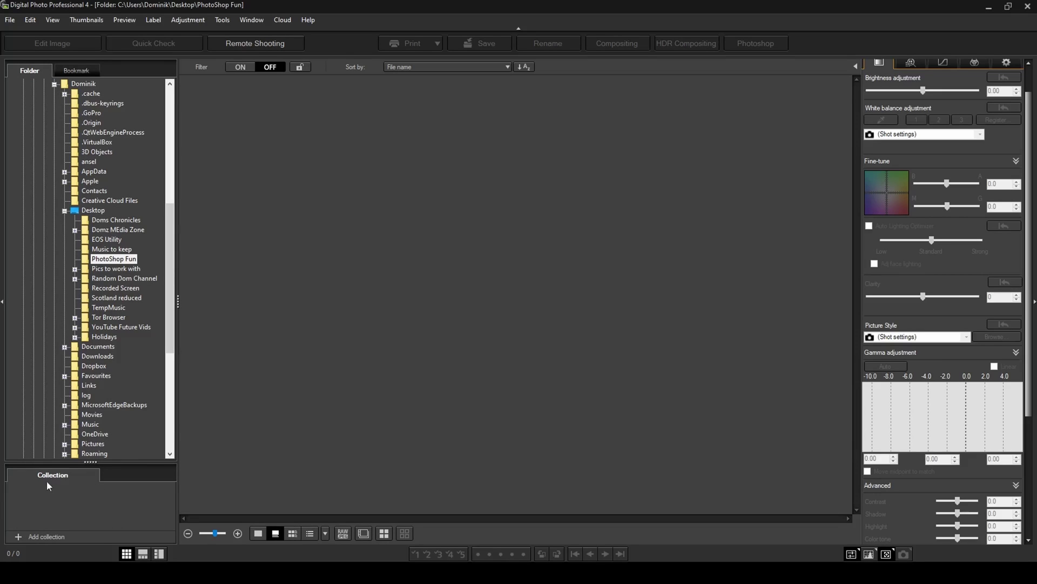
pyautogui.click(18, 537)
# Name the new collection 'Holidays 2021' and expand the Holidays folder to show IOW, Rye, Whitstable.
pyautogui.press('BackSpace')
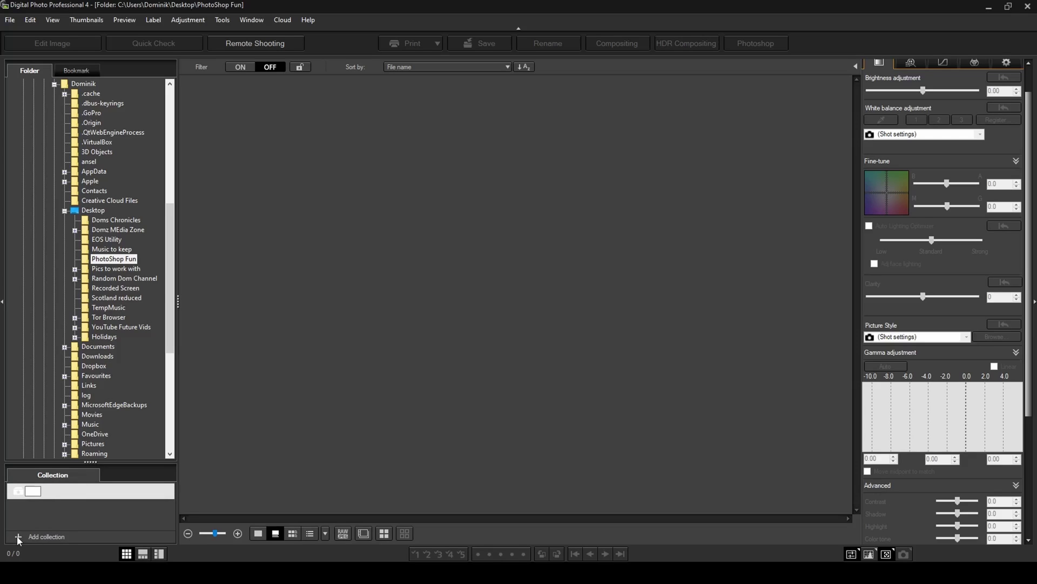
pyautogui.write('Holidays 2021')
pyautogui.press('Return')
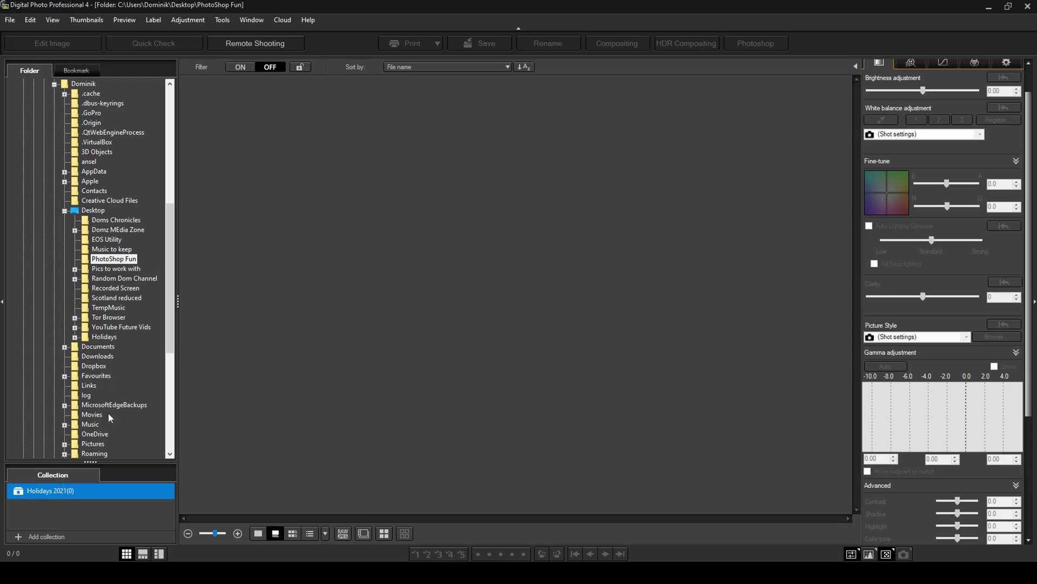
pyautogui.click(75, 338)
pyautogui.click(96, 338)
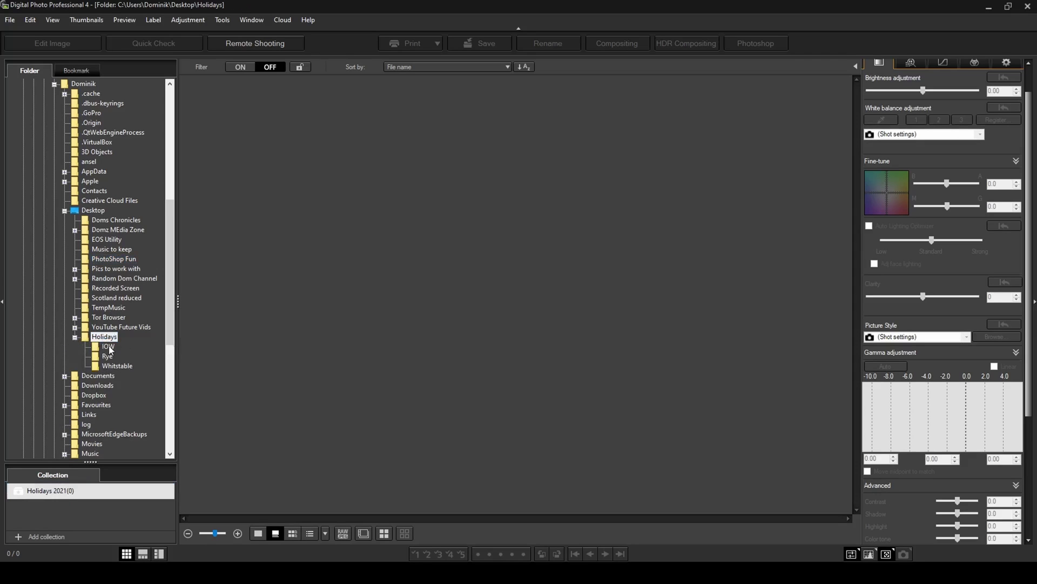
# Add the IOW and Rye folder photos to the Holidays 2021 collection.
pyautogui.click(108, 348)
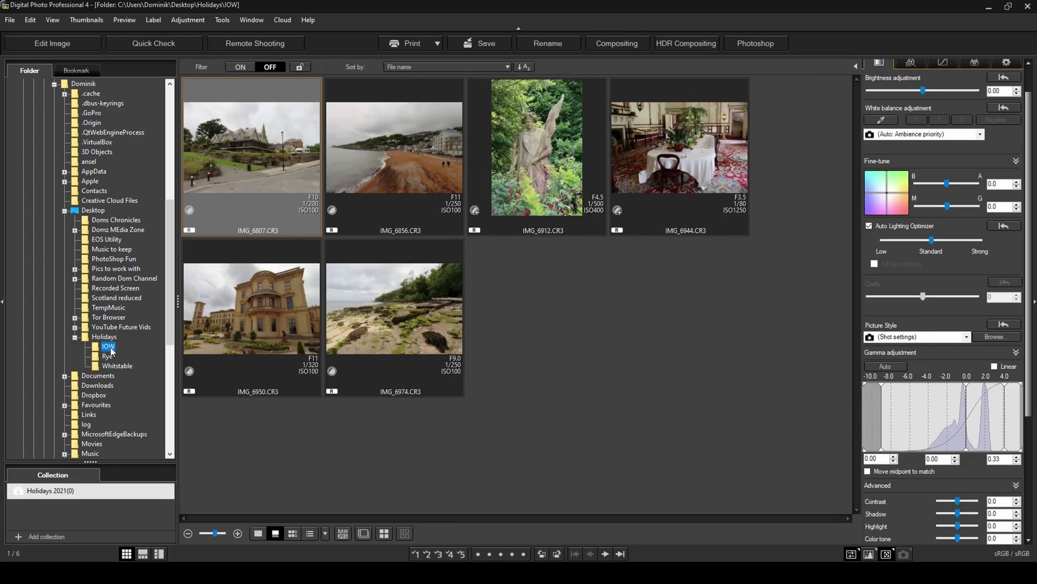
pyautogui.rightClick(112, 351)
pyautogui.moveTo(138, 340)
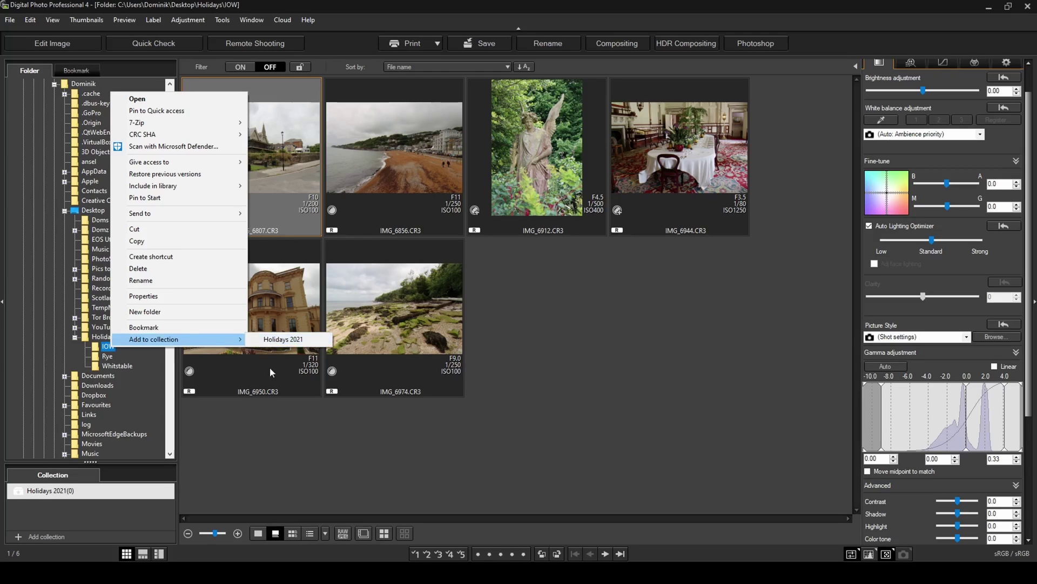
pyautogui.click(274, 340)
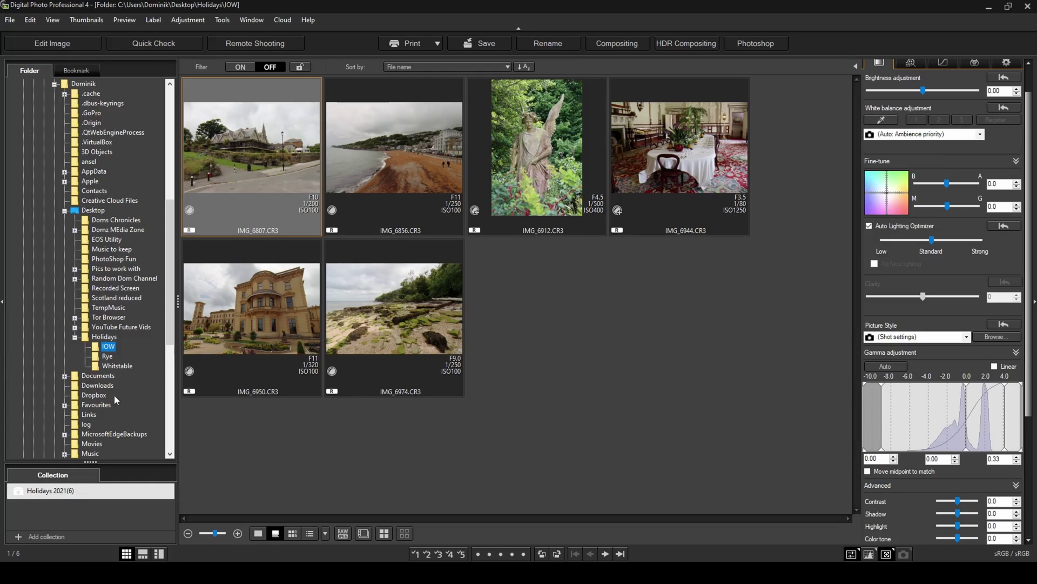
pyautogui.click(108, 356)
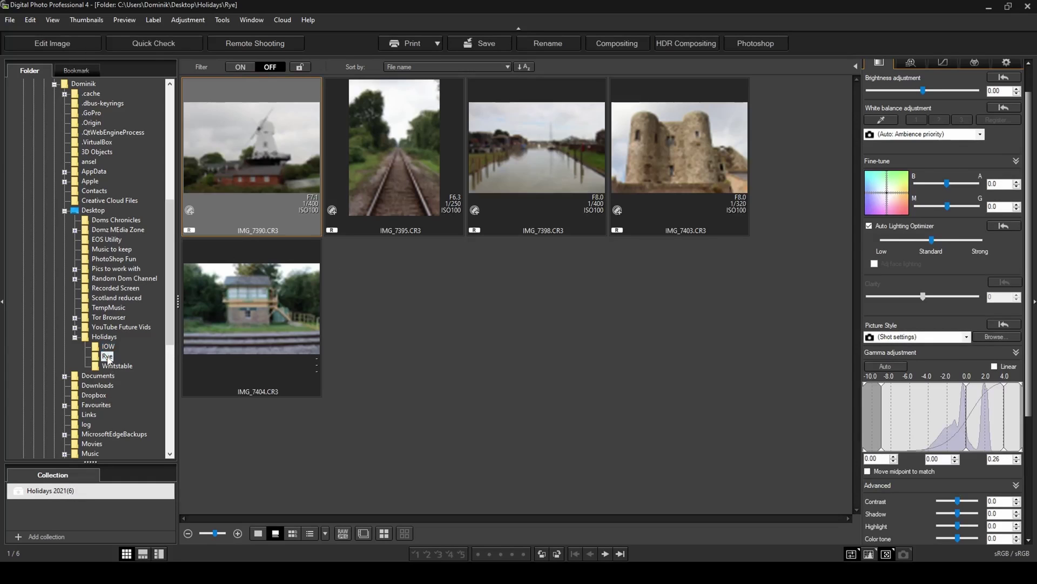
pyautogui.rightClick(107, 357)
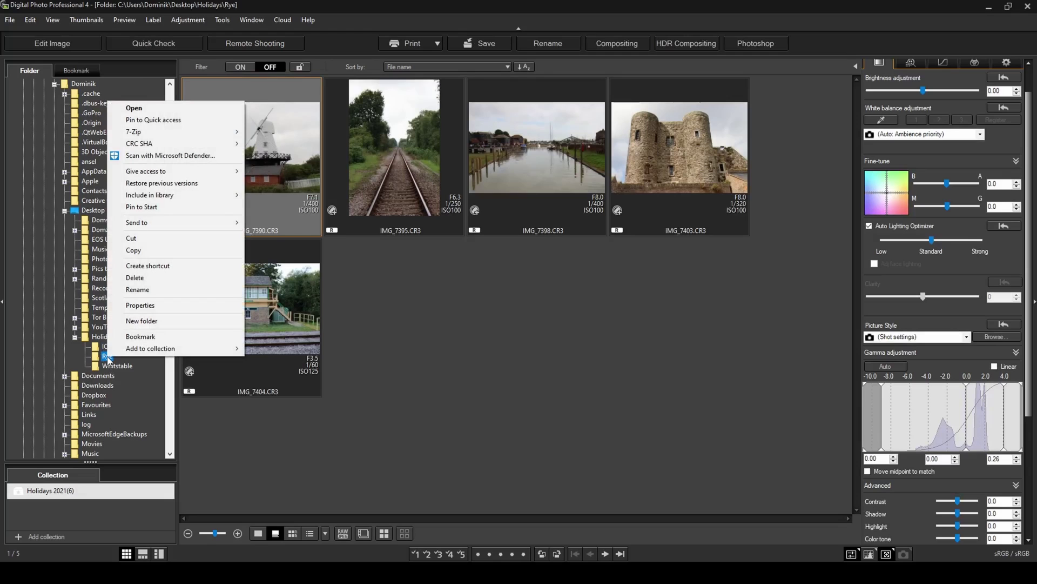
pyautogui.moveTo(205, 351)
pyautogui.click(273, 349)
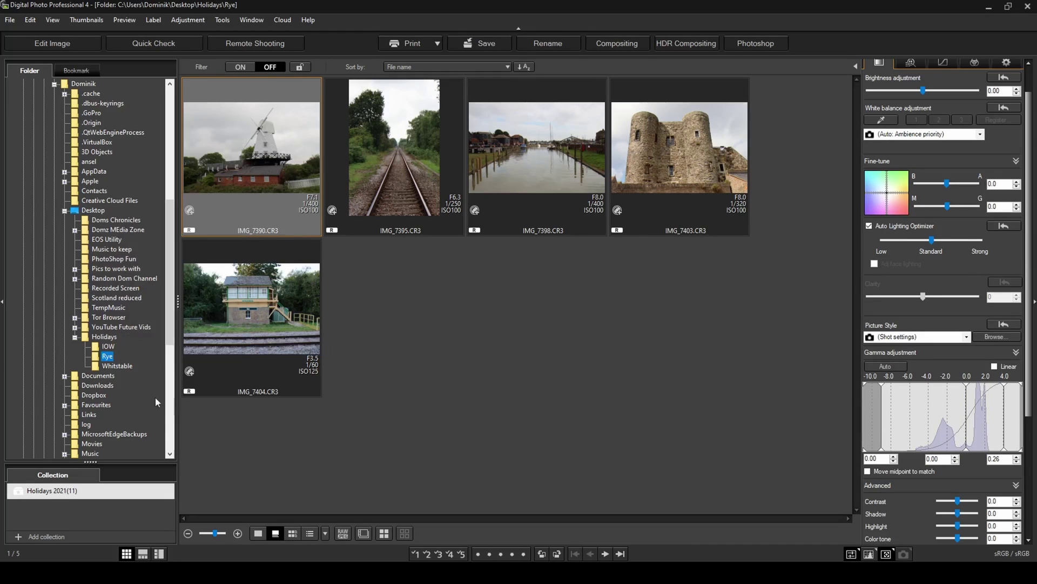
# Add the Whitstable photos to Holidays 2021 and open the collection.
pyautogui.click(117, 366)
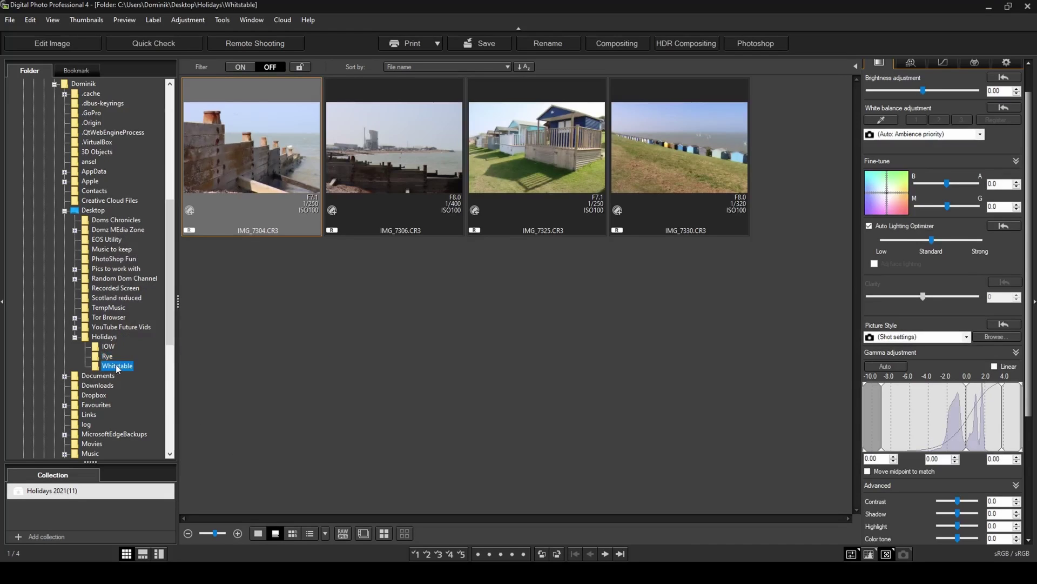
pyautogui.rightClick(117, 368)
pyautogui.moveTo(172, 359)
pyautogui.click(272, 360)
pyautogui.click(49, 494)
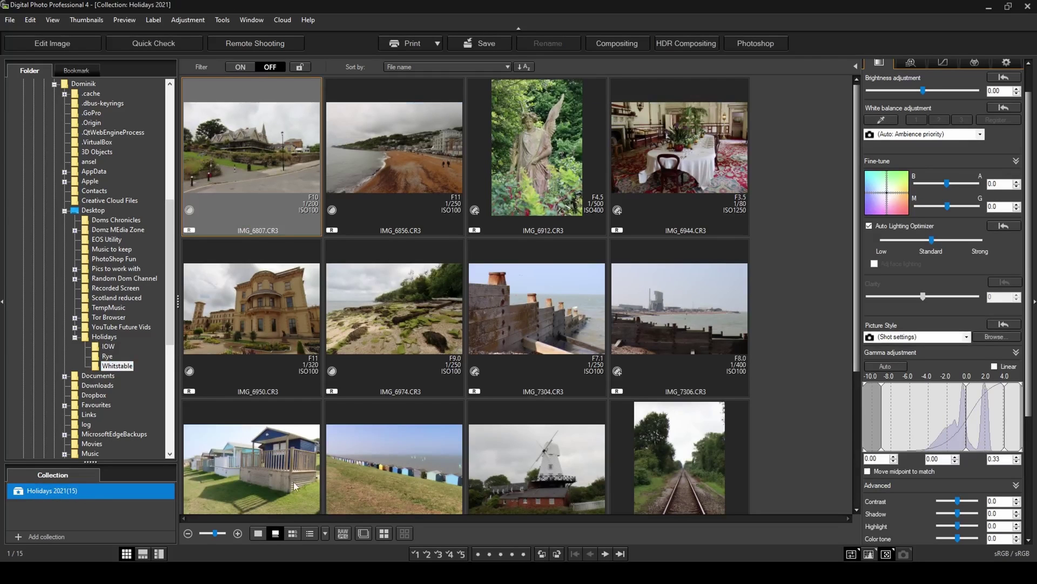
# Scroll through the 15 photos in the Holidays 2021 thumbnail grid.
pyautogui.moveTo(858, 158)
pyautogui.mouseDown()
pyautogui.moveTo(863, 257)
pyautogui.moveTo(871, 165)
pyautogui.mouseUp()
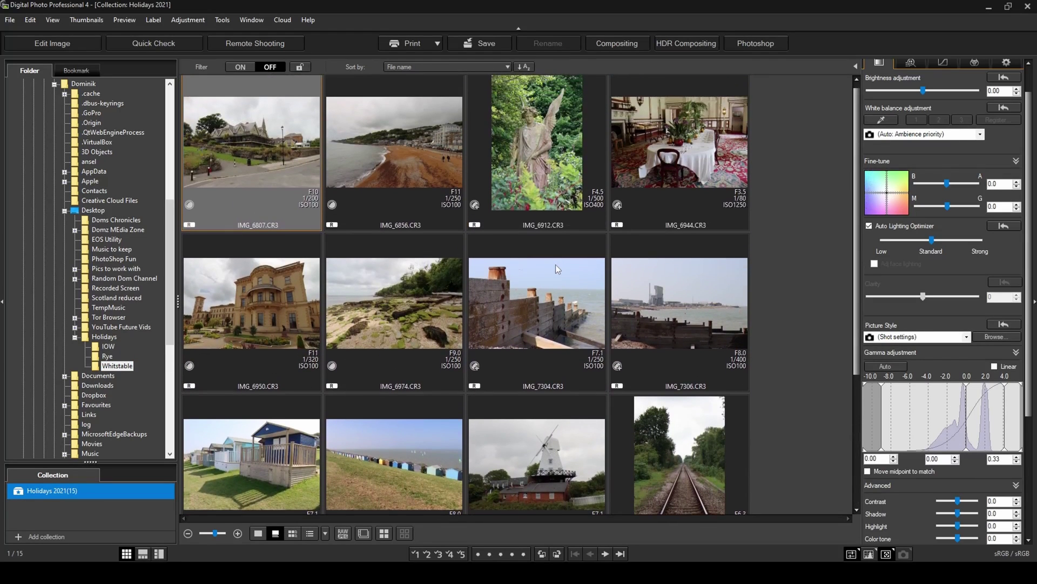